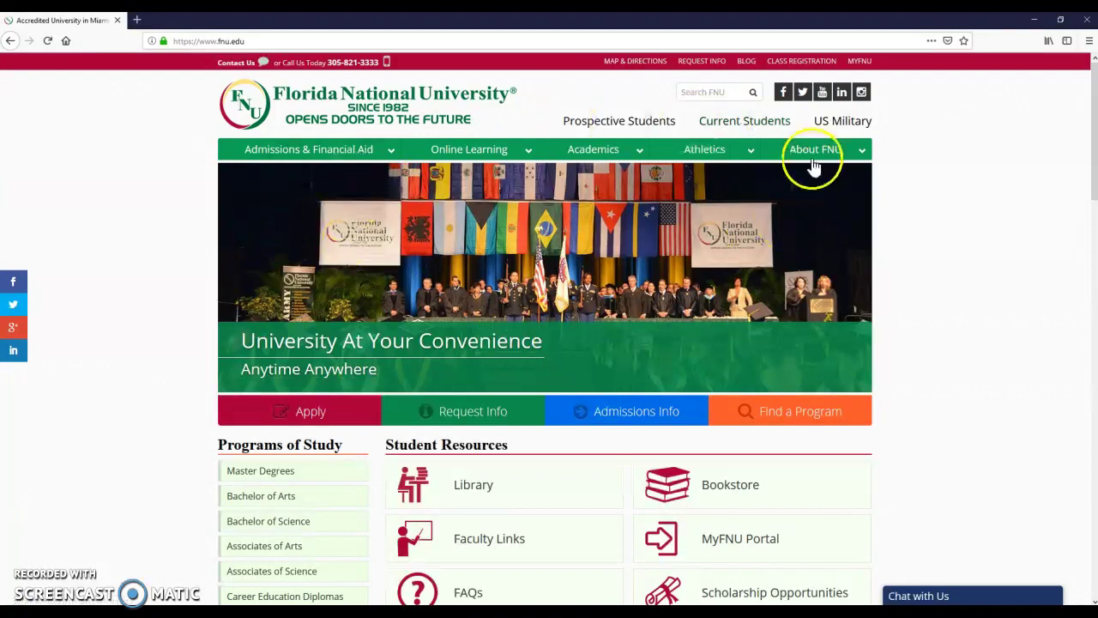
- Go to the Current Students page and open the student Email Login in a new tab
{"action": "left_click", "coordinate": [752, 127]}
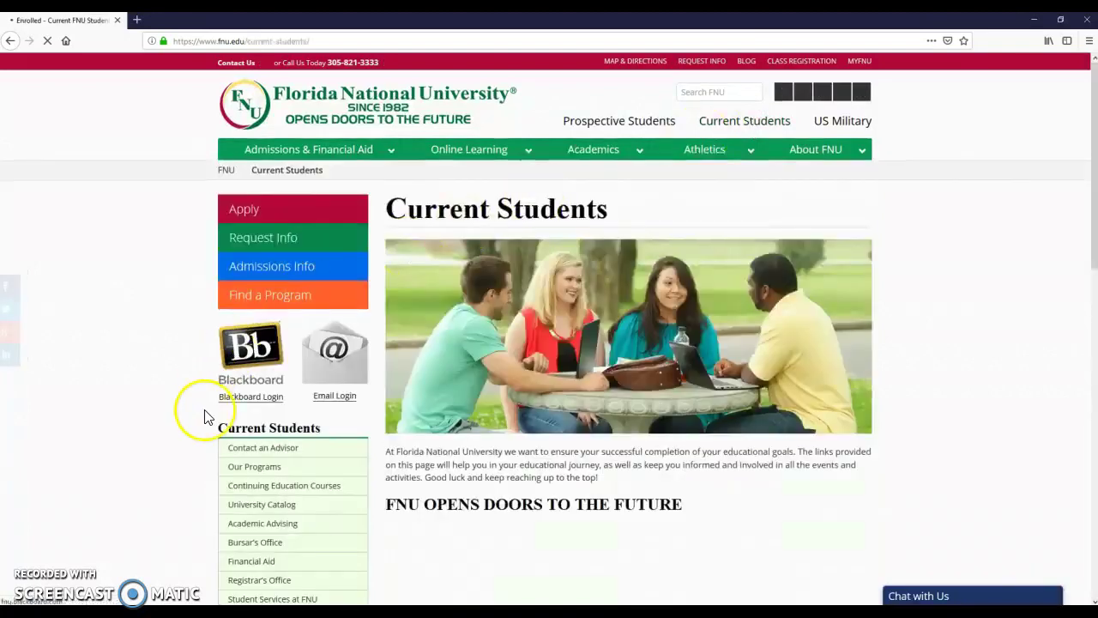
{"action": "left_click", "coordinate": [326, 362]}
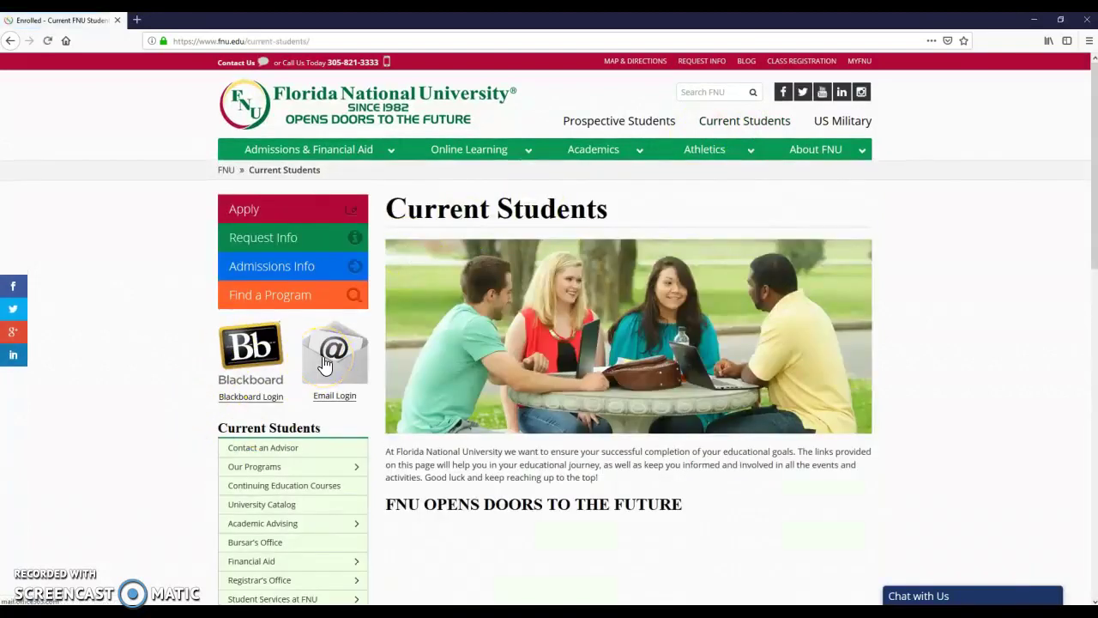
{"action": "left_click", "coordinate": [324, 360]}
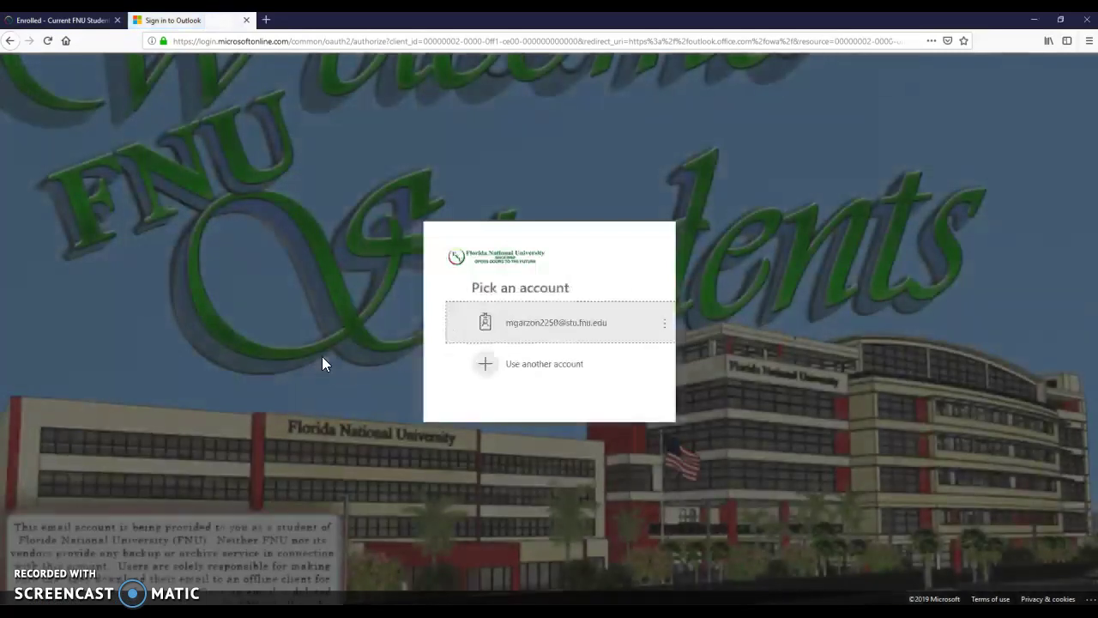
- Choose another account and enter the student email address, deleting the stray trailing text
{"action": "left_click", "coordinate": [512, 369]}
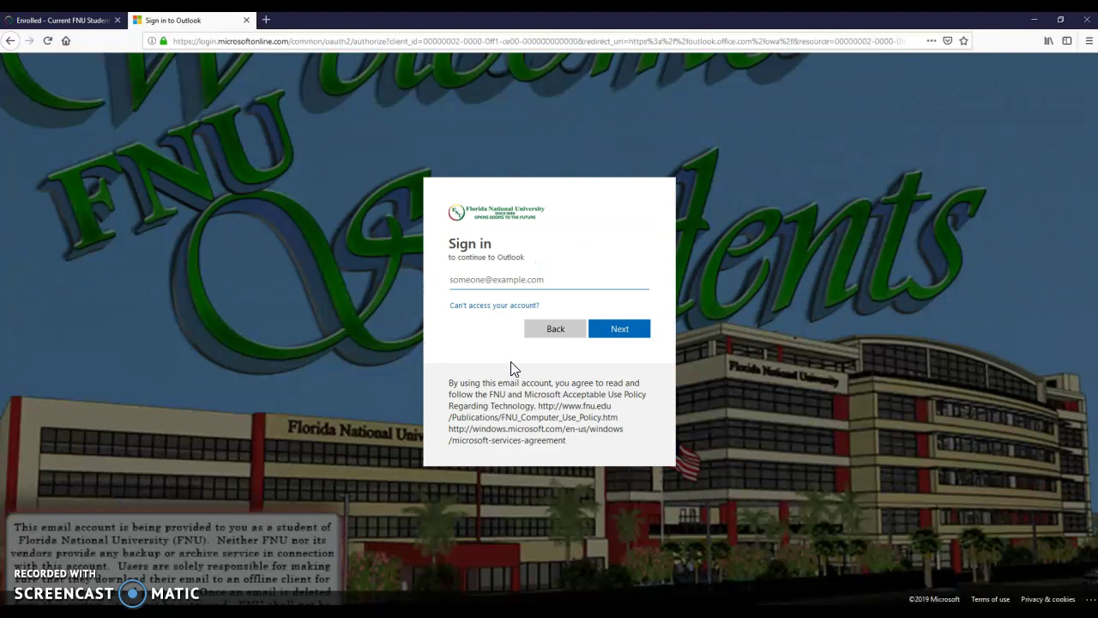
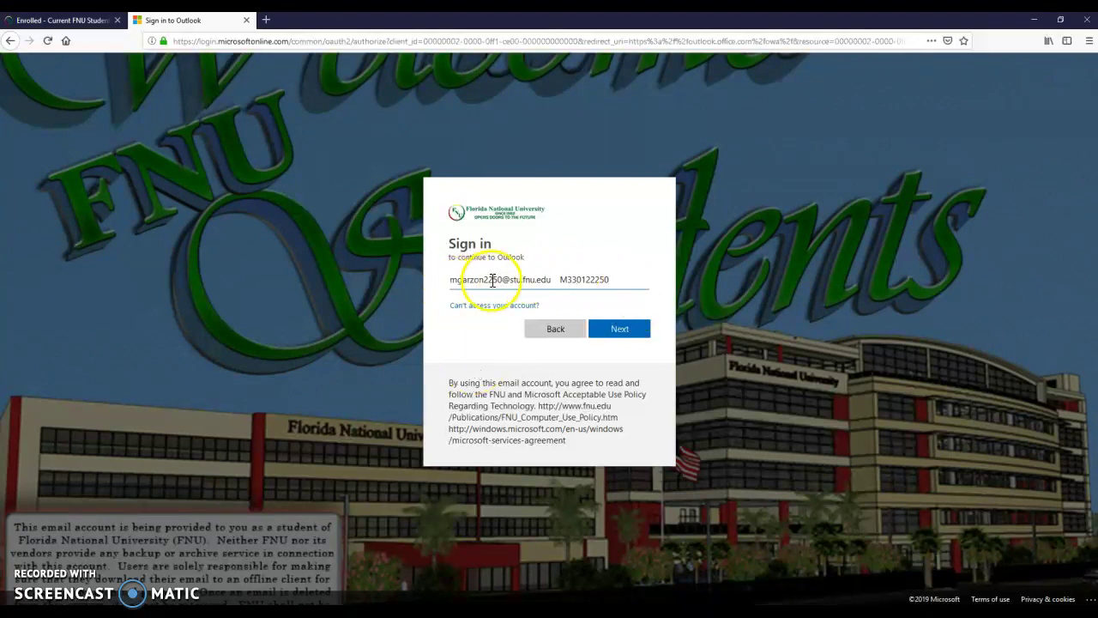
{"action": "left_click_drag", "start_coordinate": [483, 279], "coordinate": [655, 265]}
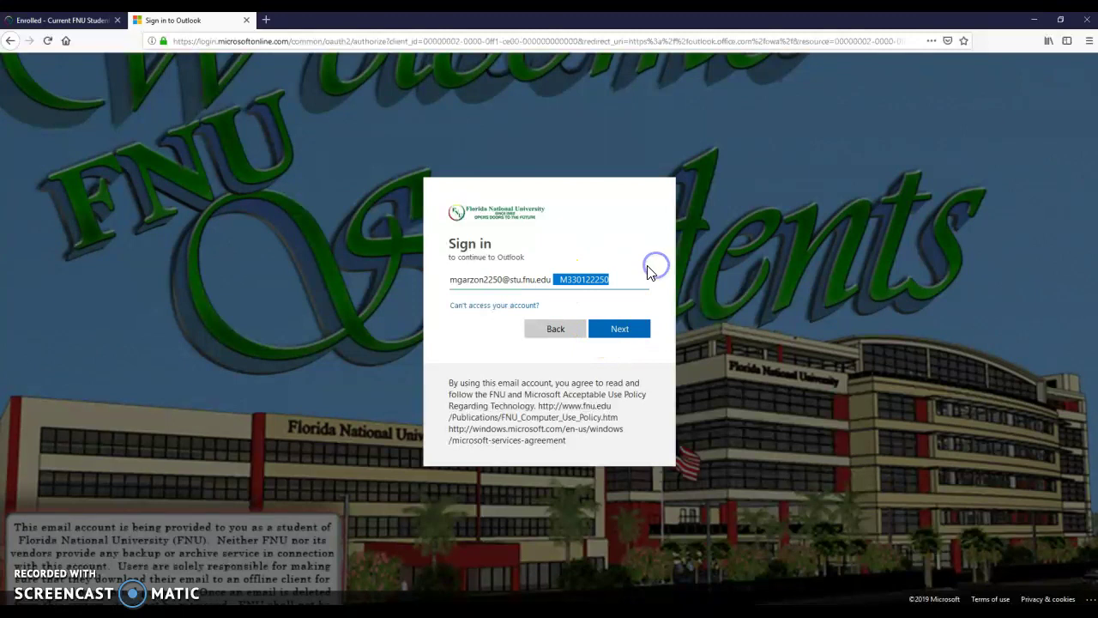
{"action": "key", "text": "BackSpace"}
- Enter the account password and sign in, declining to save the login or stay signed in
{"action": "left_click", "coordinate": [617, 332]}
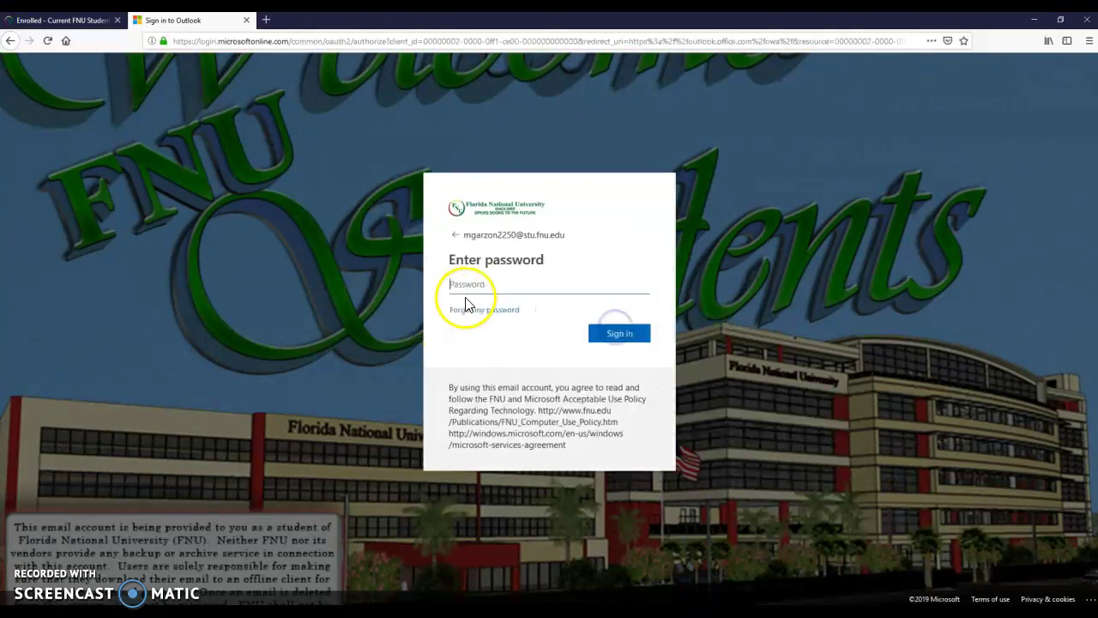
{"action": "left_click", "coordinate": [483, 290]}
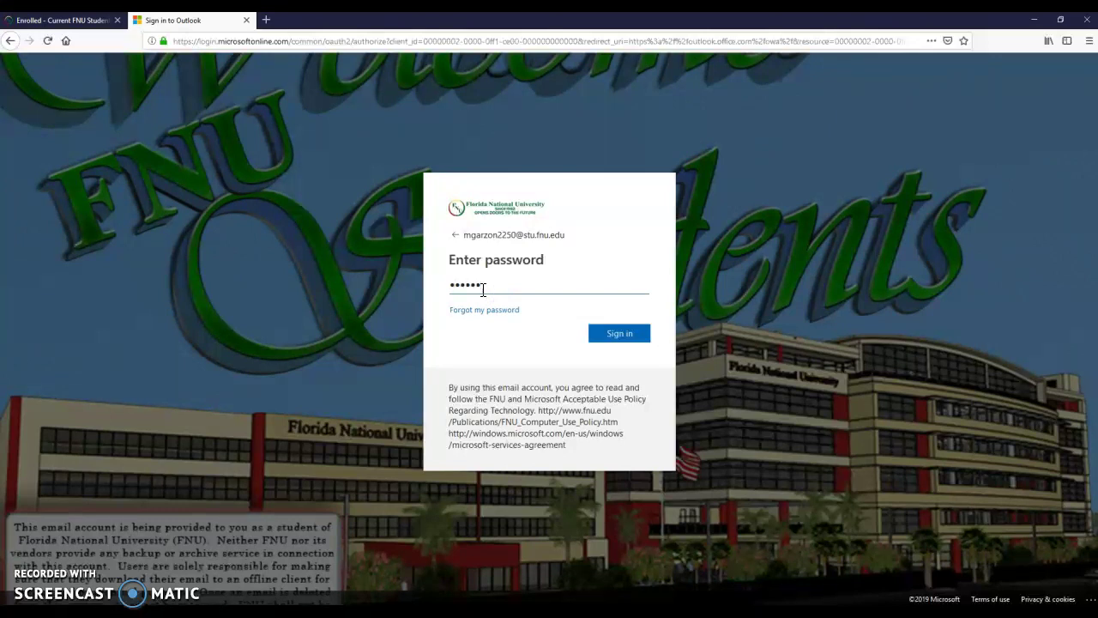
{"action": "left_click", "coordinate": [514, 289]}
{"action": "left_click", "coordinate": [622, 334]}
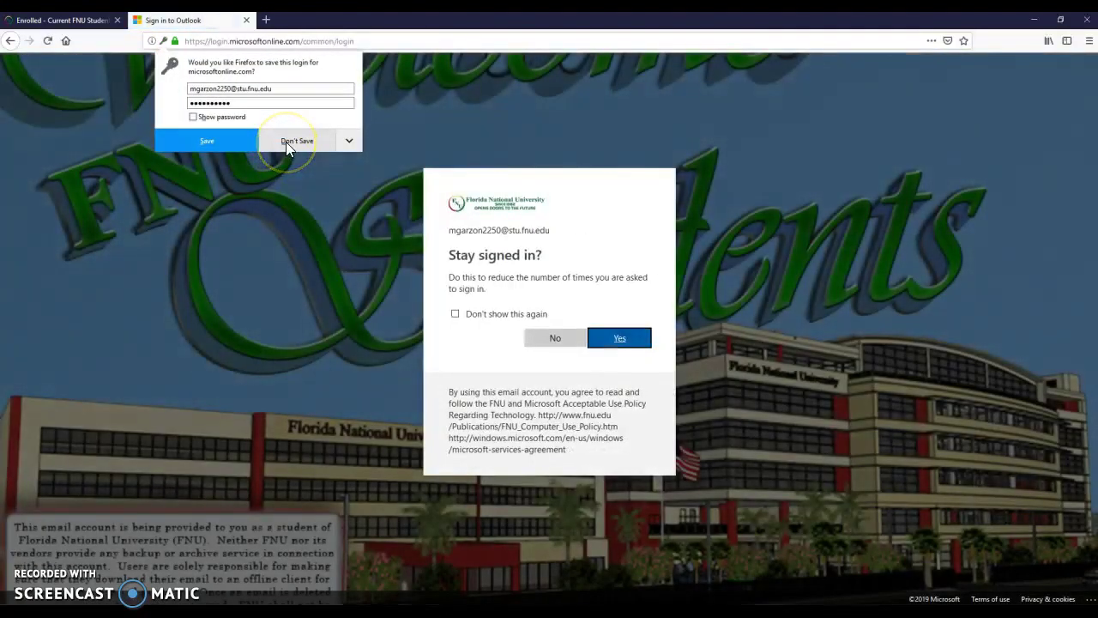
{"action": "left_click", "coordinate": [286, 142]}
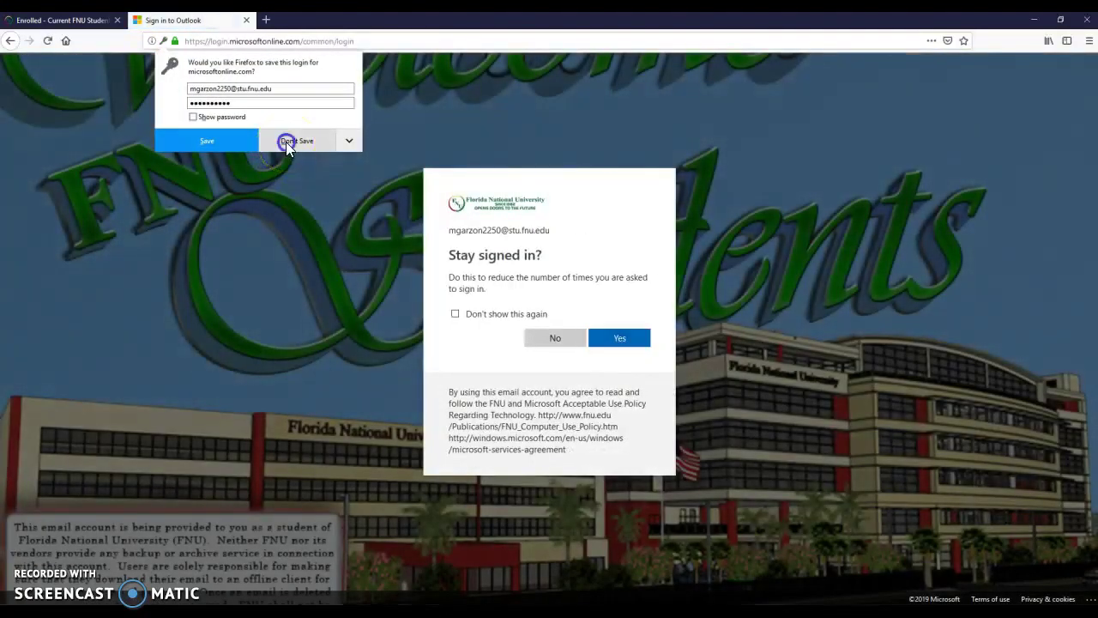
{"action": "left_click", "coordinate": [553, 339]}
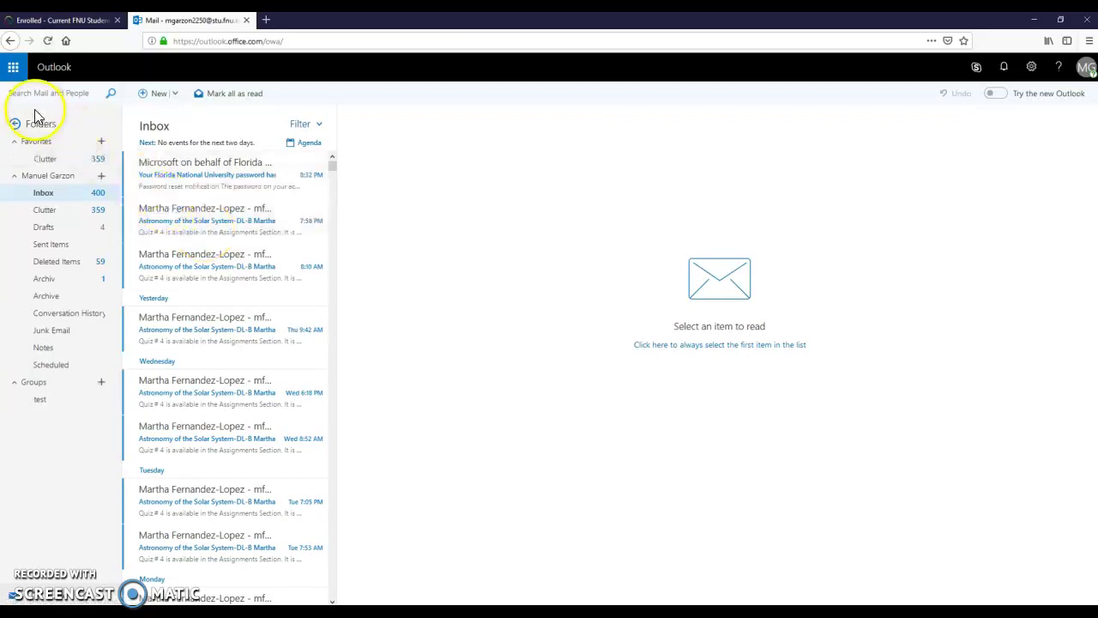
- Open the app launcher to show the Office 365 apps list
{"action": "left_click", "coordinate": [14, 69]}
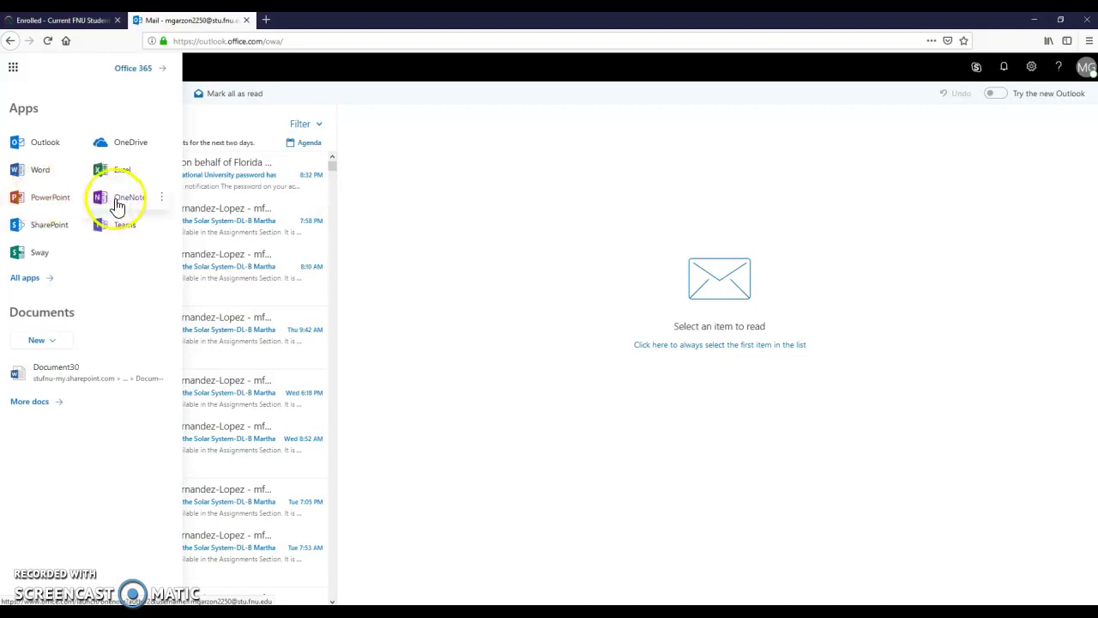
- Launch Word Online from the full Office 365 apps list
{"action": "left_click", "coordinate": [34, 277]}
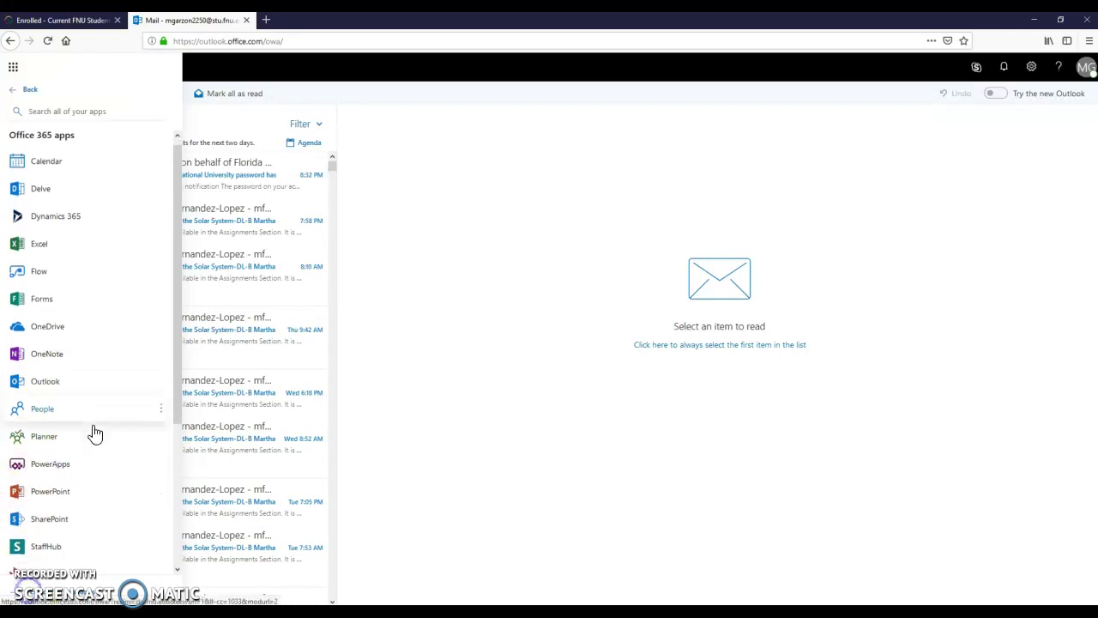
{"action": "scroll", "coordinate": [93, 434], "scroll_direction": "down", "scroll_amount": 3}
{"action": "scroll", "coordinate": [85, 429], "scroll_direction": "up", "scroll_amount": 3}
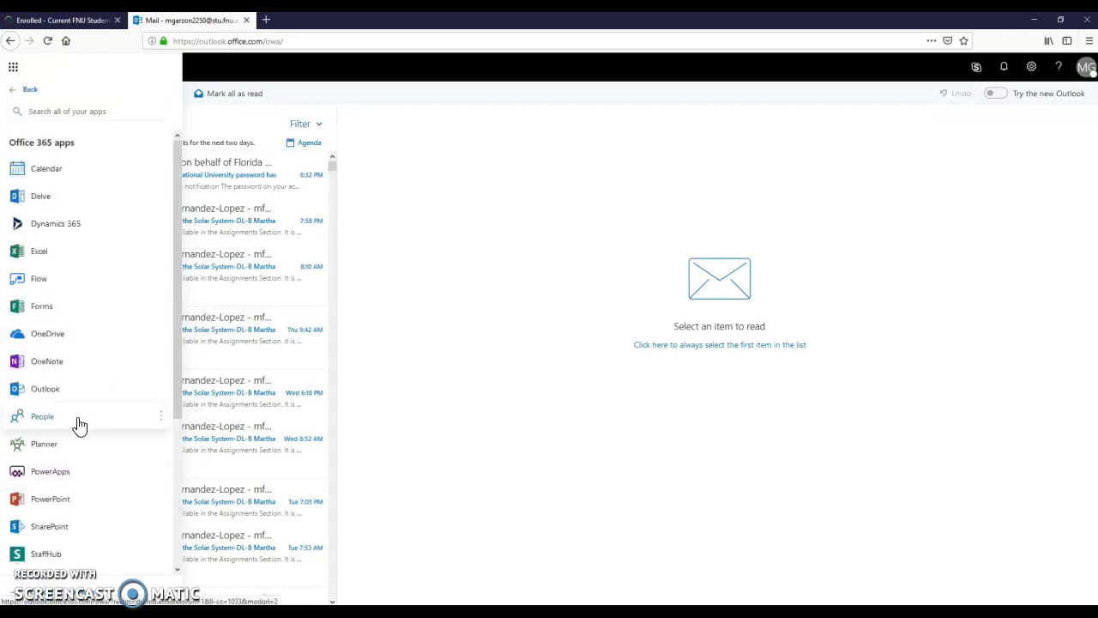
{"action": "scroll", "coordinate": [78, 427], "scroll_direction": "down", "scroll_amount": 4}
{"action": "left_click", "coordinate": [33, 534]}
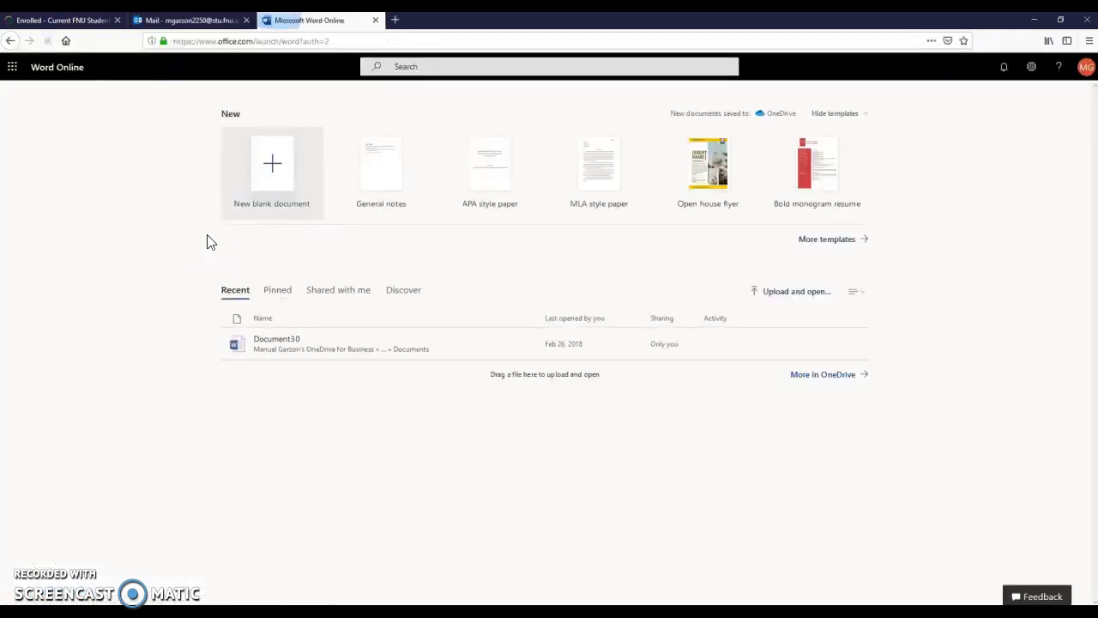
- Create a new blank document and type 'testing' on its first line
{"action": "left_click", "coordinate": [249, 208]}
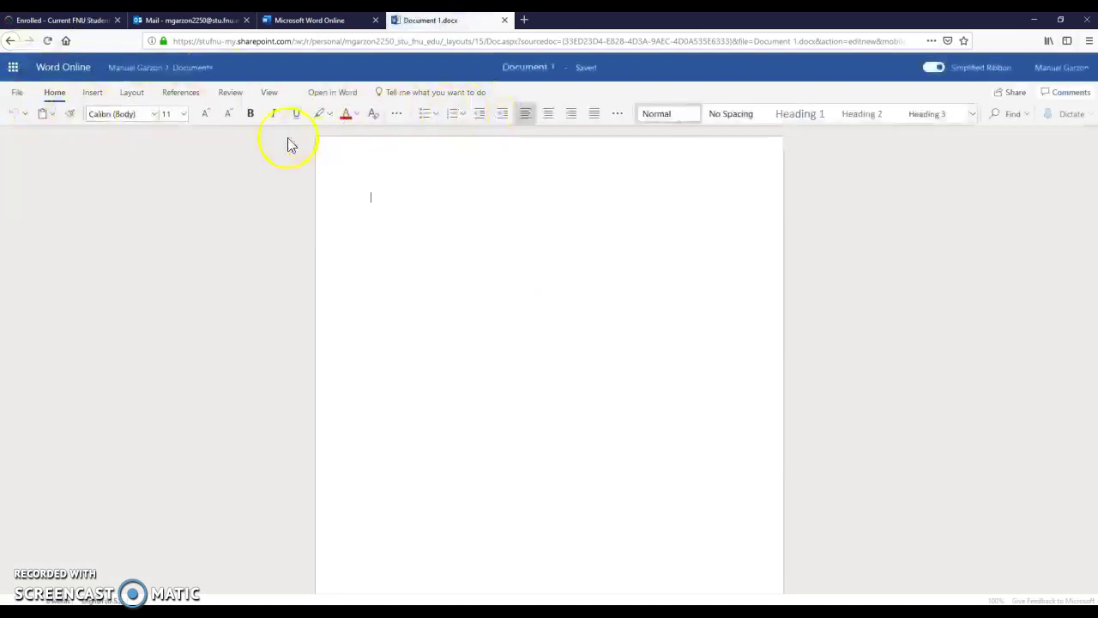
{"action": "left_click", "coordinate": [414, 224]}
{"action": "type", "text": "testing"}
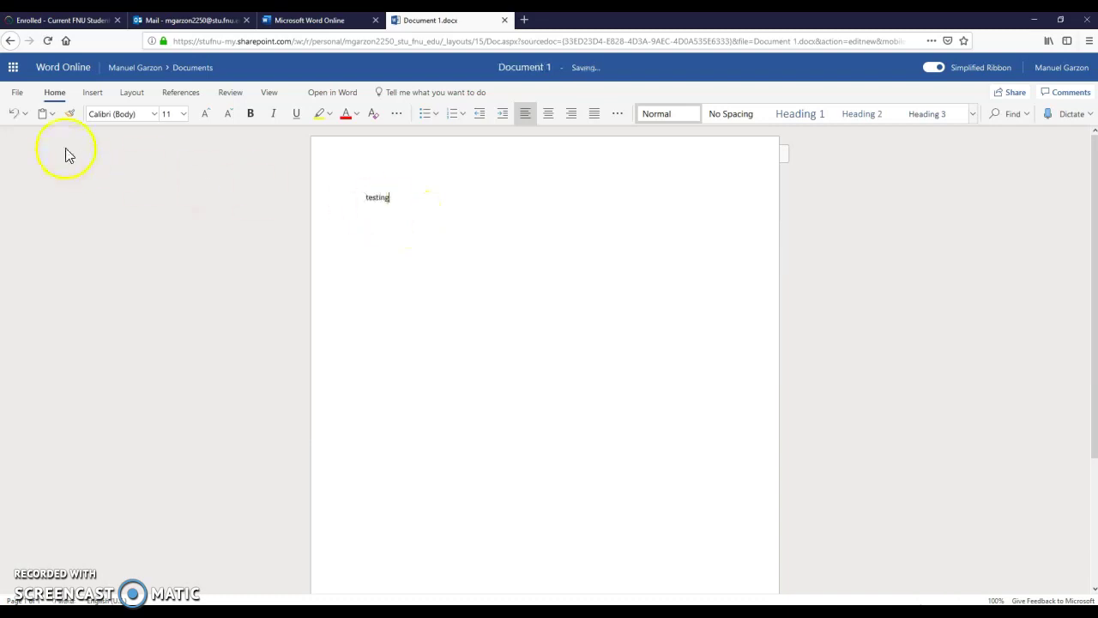
- Save the document as 'testing' in the Documents folder
{"action": "left_click", "coordinate": [18, 93]}
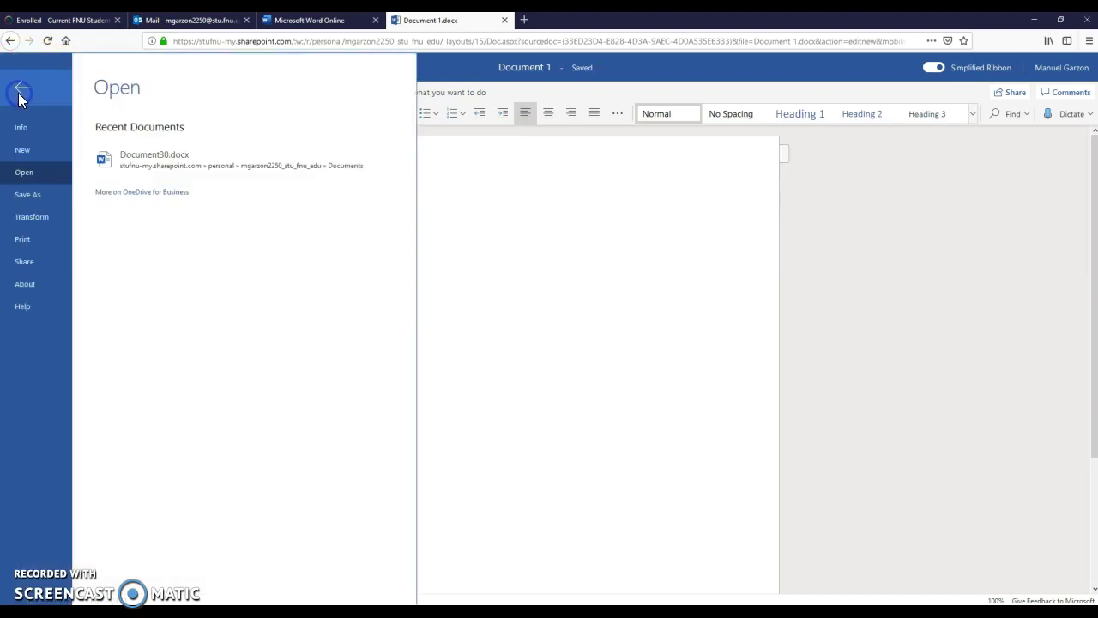
{"action": "left_click", "coordinate": [27, 193]}
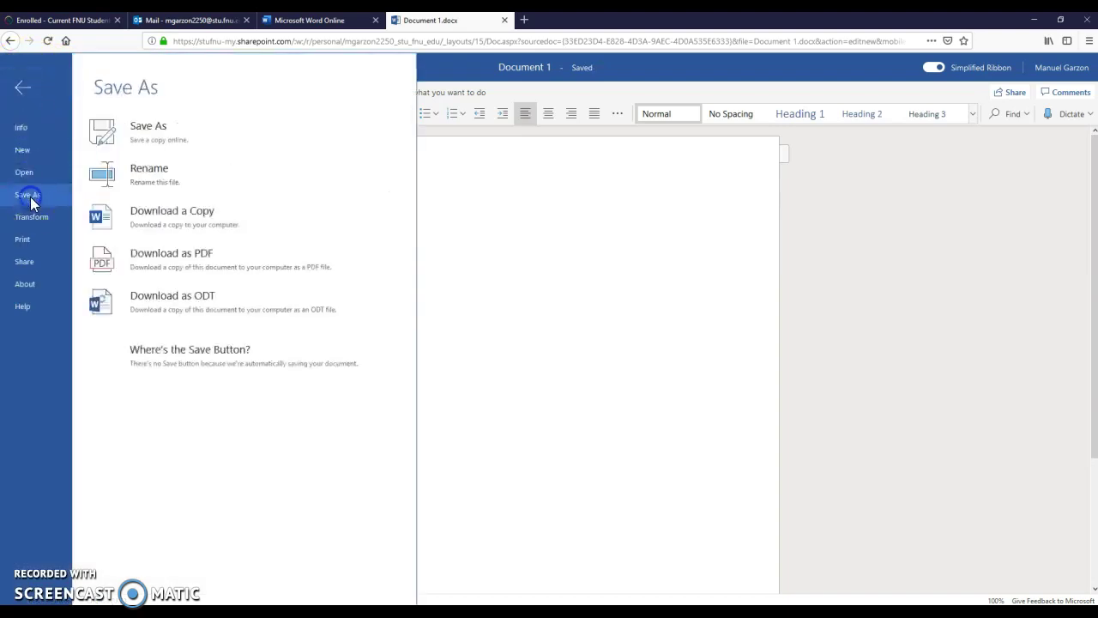
{"action": "left_click", "coordinate": [168, 140]}
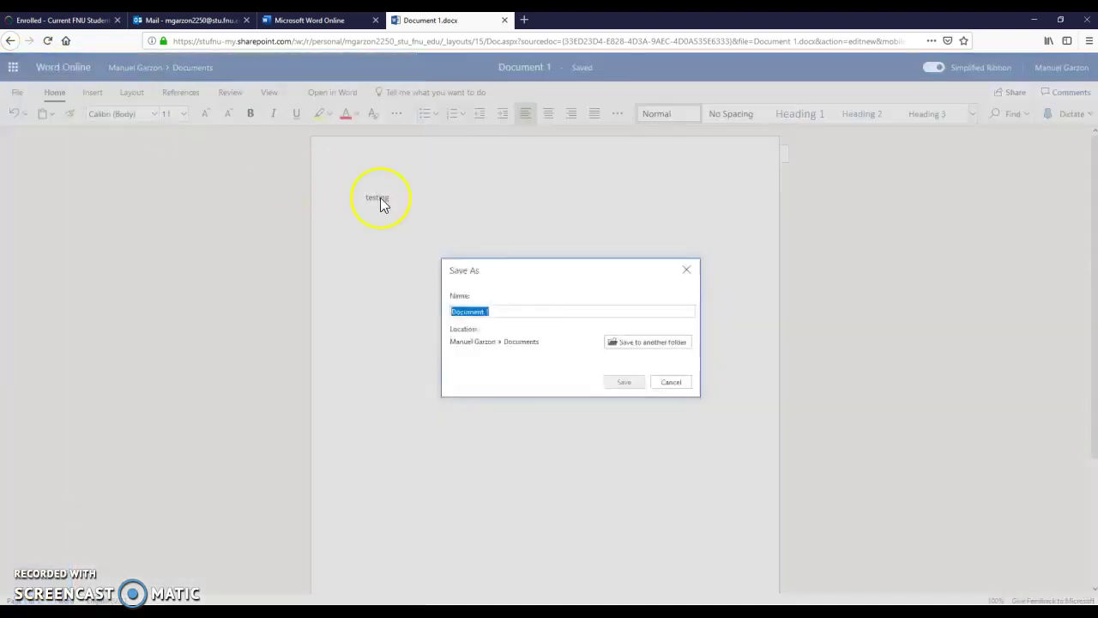
{"action": "type", "text": "testing"}
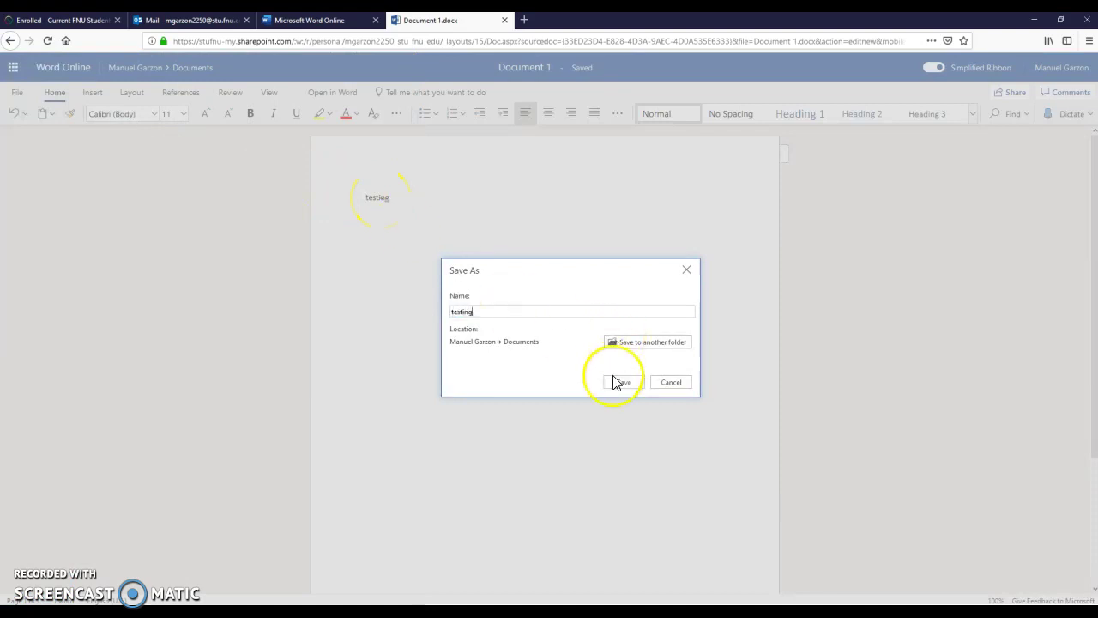
{"action": "left_click", "coordinate": [621, 382]}
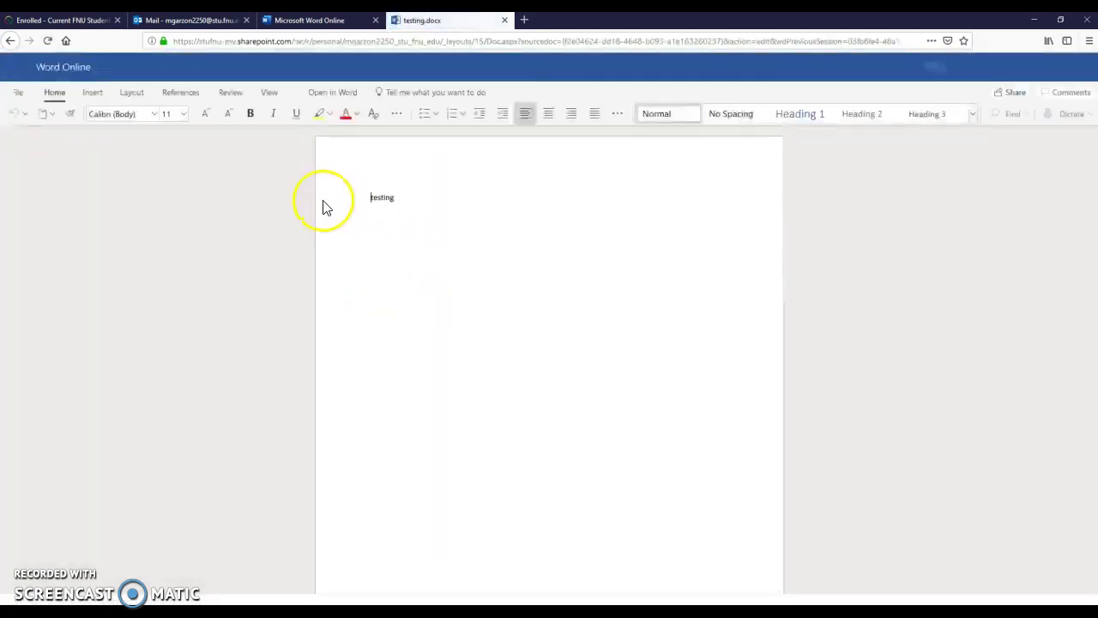
- From the Mail tab, go to OneDrive's files to find testing.docx
{"action": "left_click", "coordinate": [234, 20]}
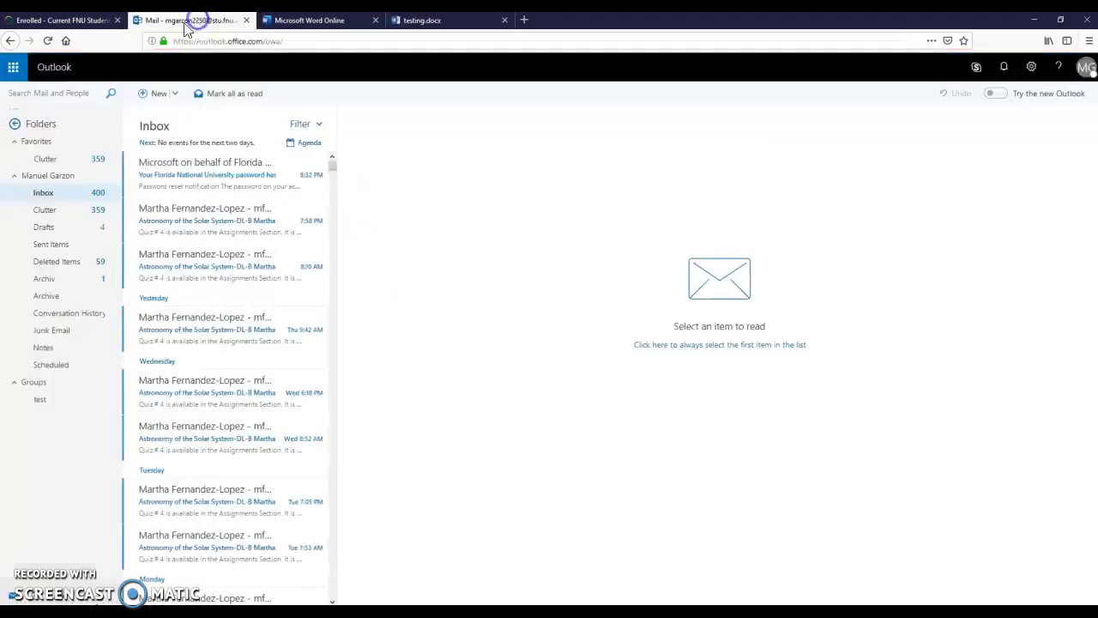
{"action": "left_click", "coordinate": [13, 68]}
{"action": "left_click", "coordinate": [121, 145]}
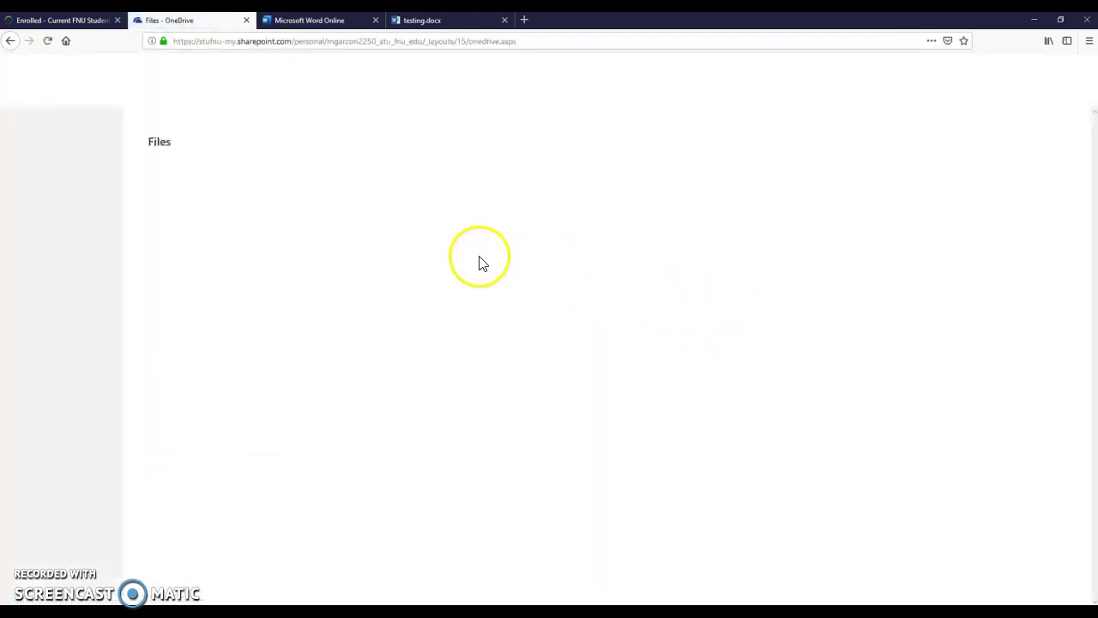
{"action": "scroll", "coordinate": [253, 292], "scroll_direction": "down", "scroll_amount": 10}
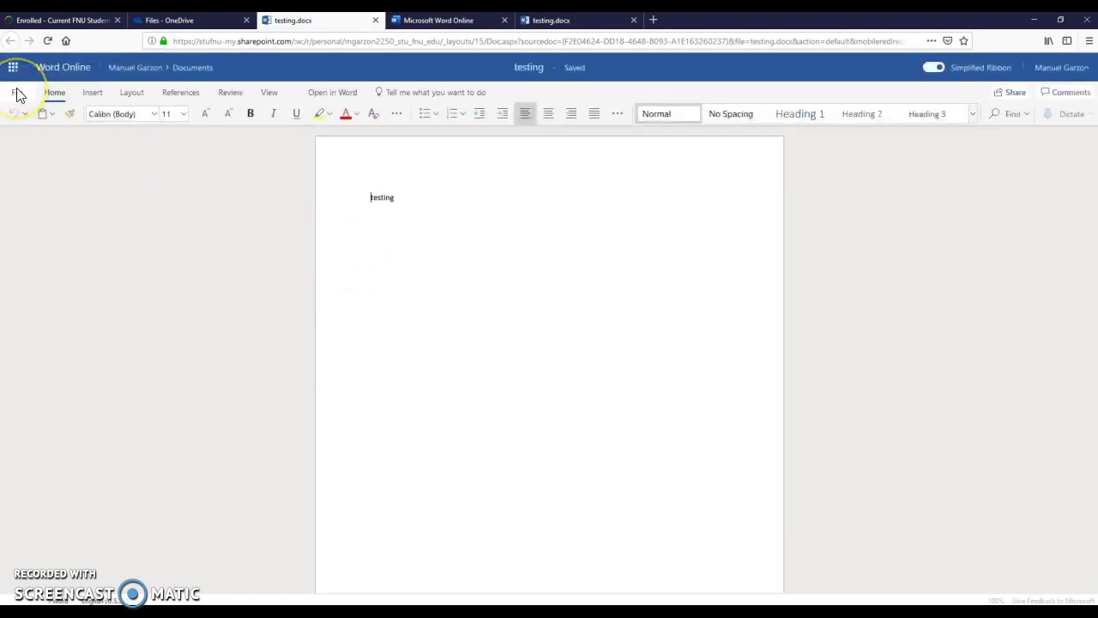
- Download a copy of testing.docx and save the file to the computer
{"action": "left_click", "coordinate": [18, 92]}
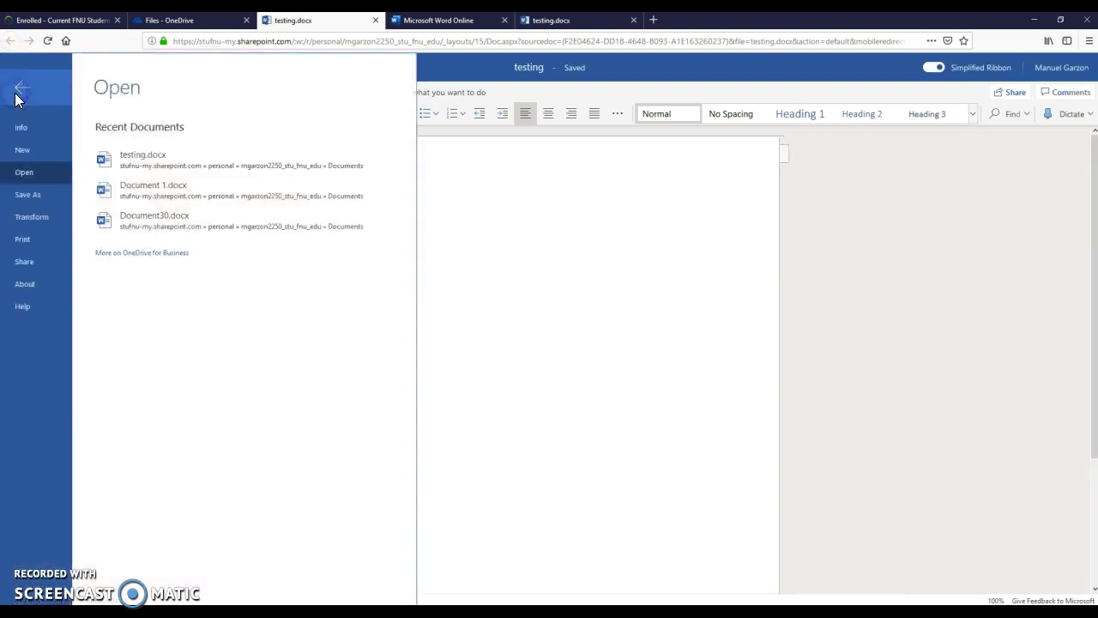
{"action": "left_click", "coordinate": [30, 197]}
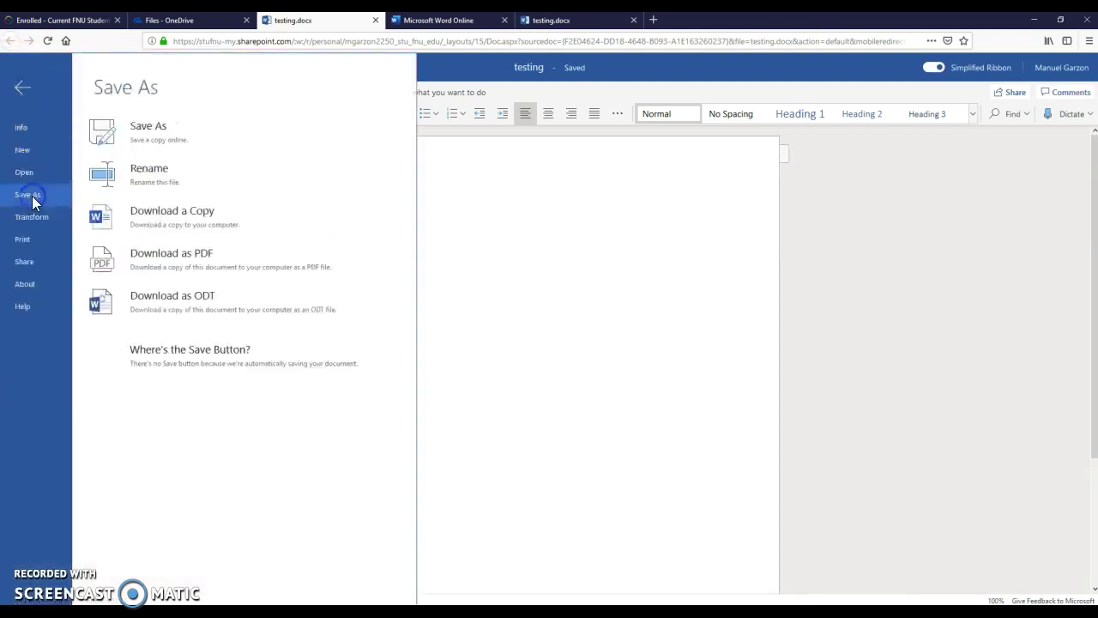
{"action": "left_click", "coordinate": [169, 225]}
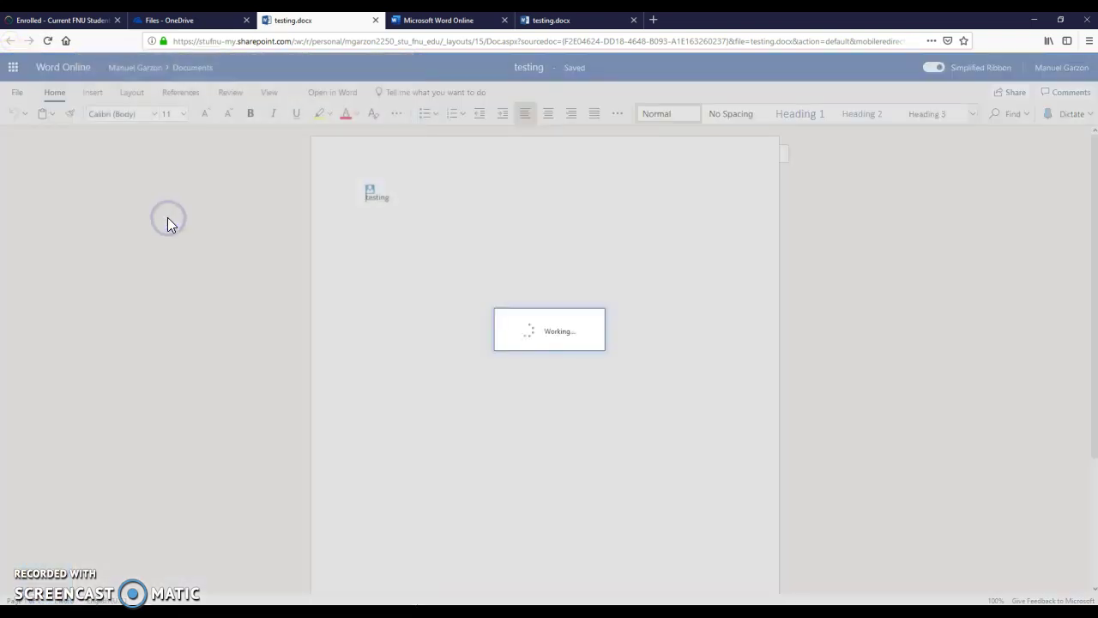
{"action": "left_click", "coordinate": [585, 358]}
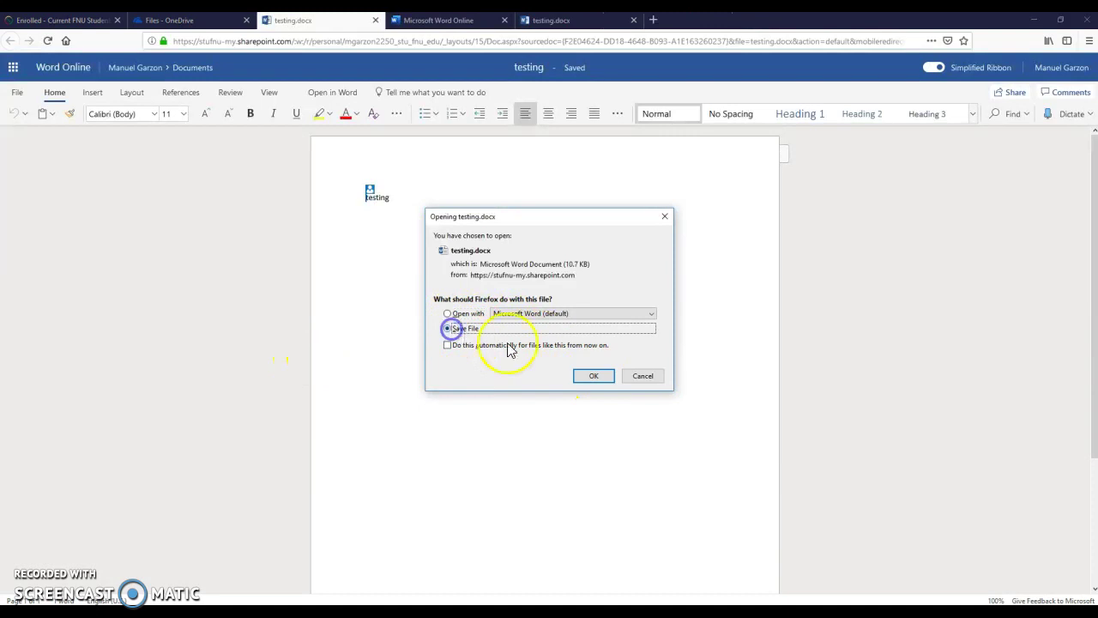
{"action": "left_click", "coordinate": [594, 375]}
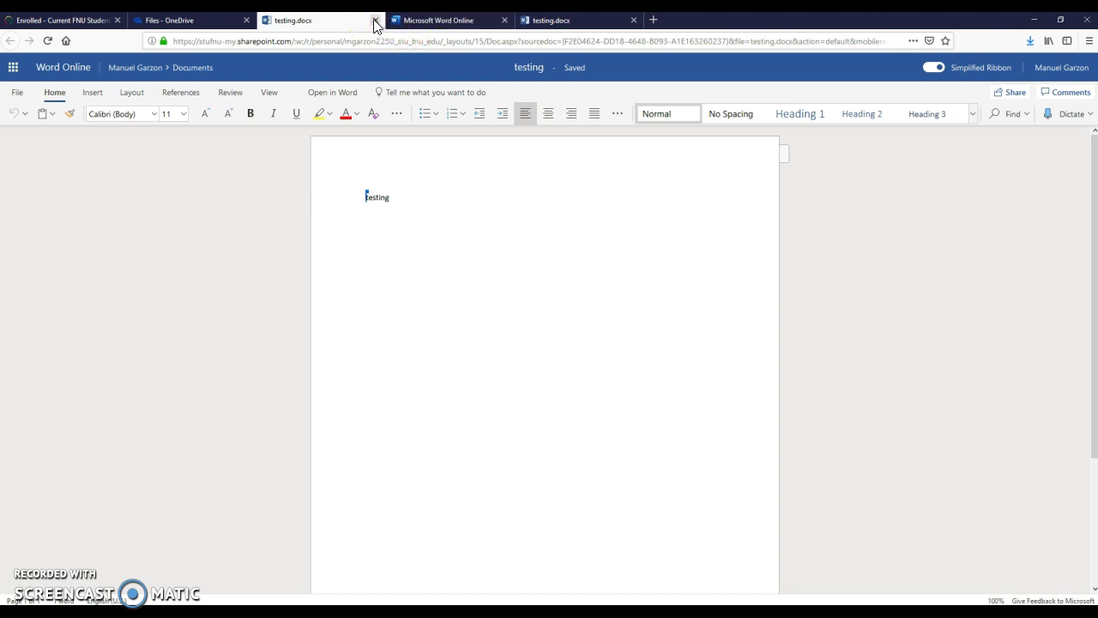
- Close the testing.docx tab and switch back to Outlook through the app launcher
{"action": "left_click", "coordinate": [374, 20]}
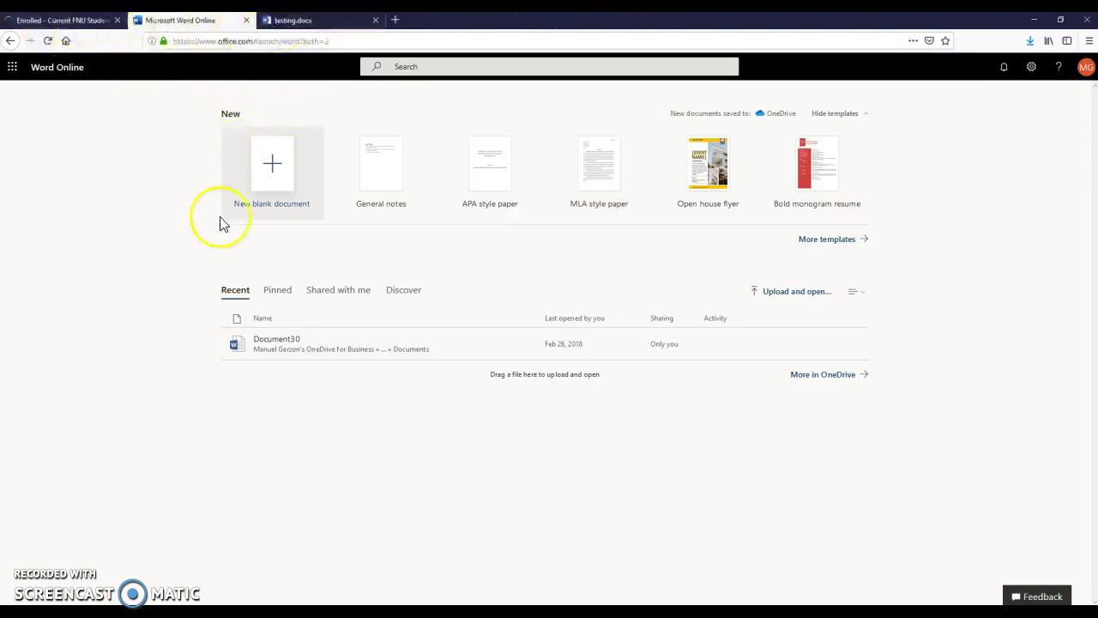
{"action": "left_click", "coordinate": [12, 66]}
{"action": "left_click", "coordinate": [37, 143]}
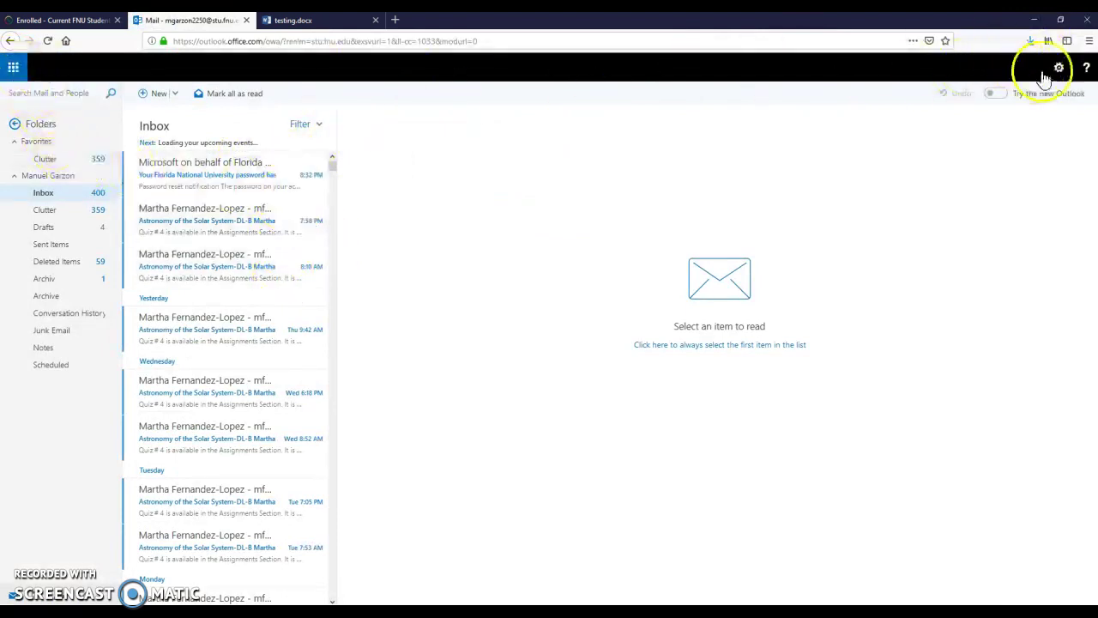
- Sign out of the FNU student account from the profile avatar's account menu
{"action": "left_click", "coordinate": [1032, 68]}
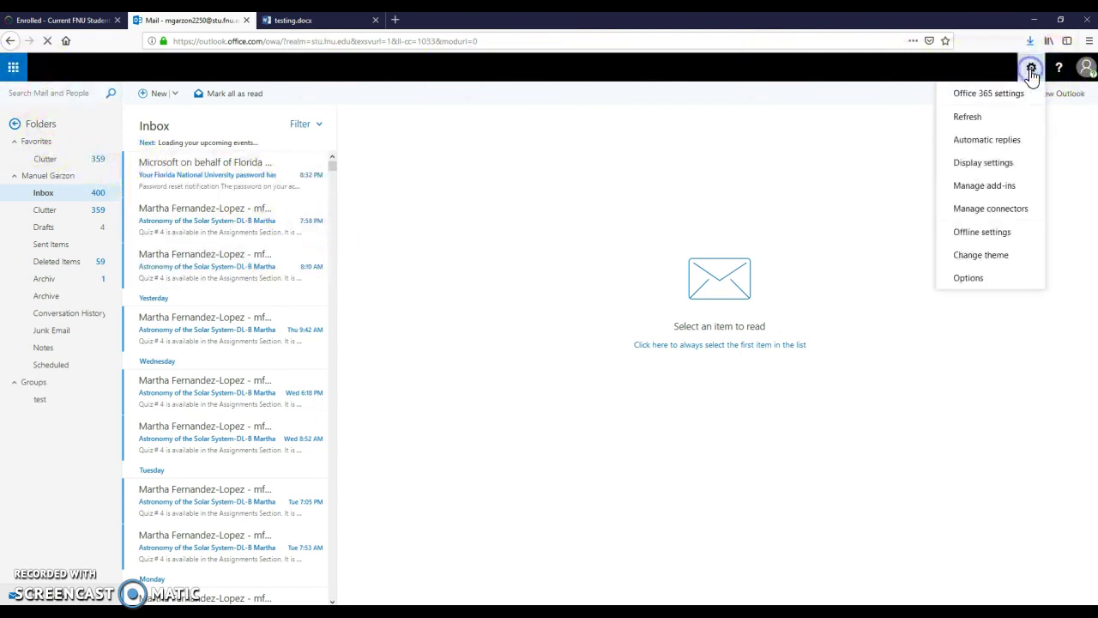
{"action": "left_click", "coordinate": [1032, 74]}
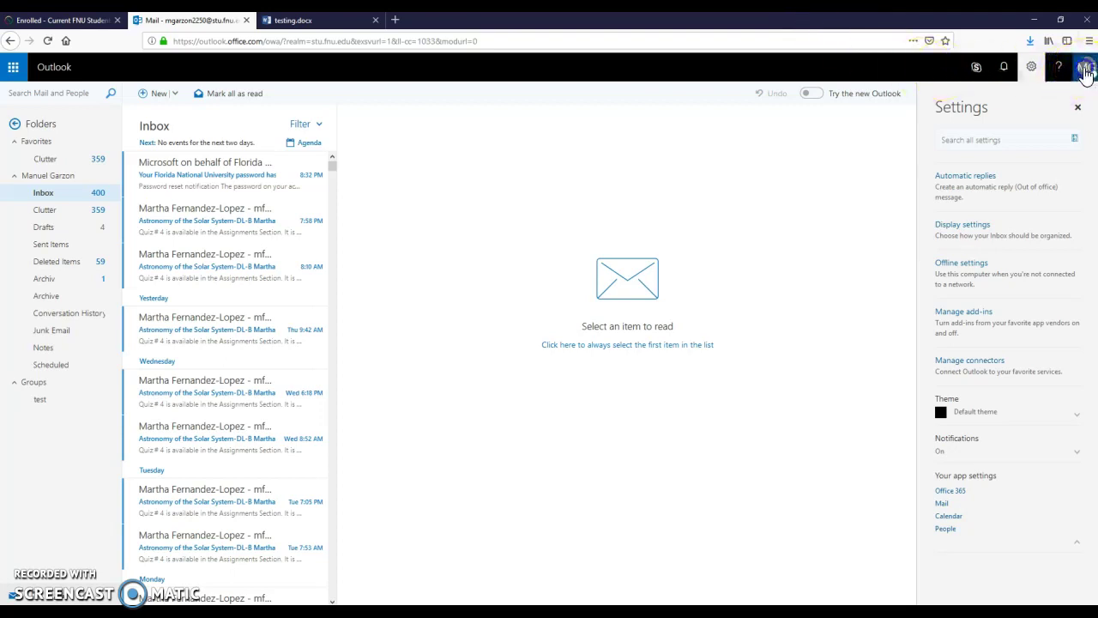
{"action": "left_click", "coordinate": [1086, 70]}
{"action": "left_click", "coordinate": [942, 271]}
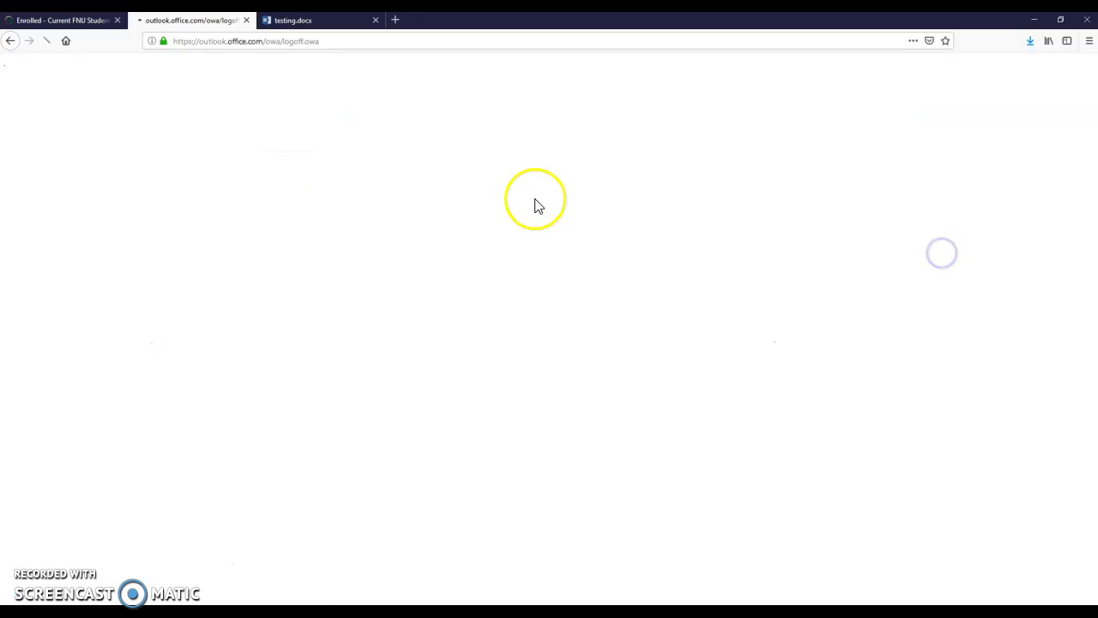